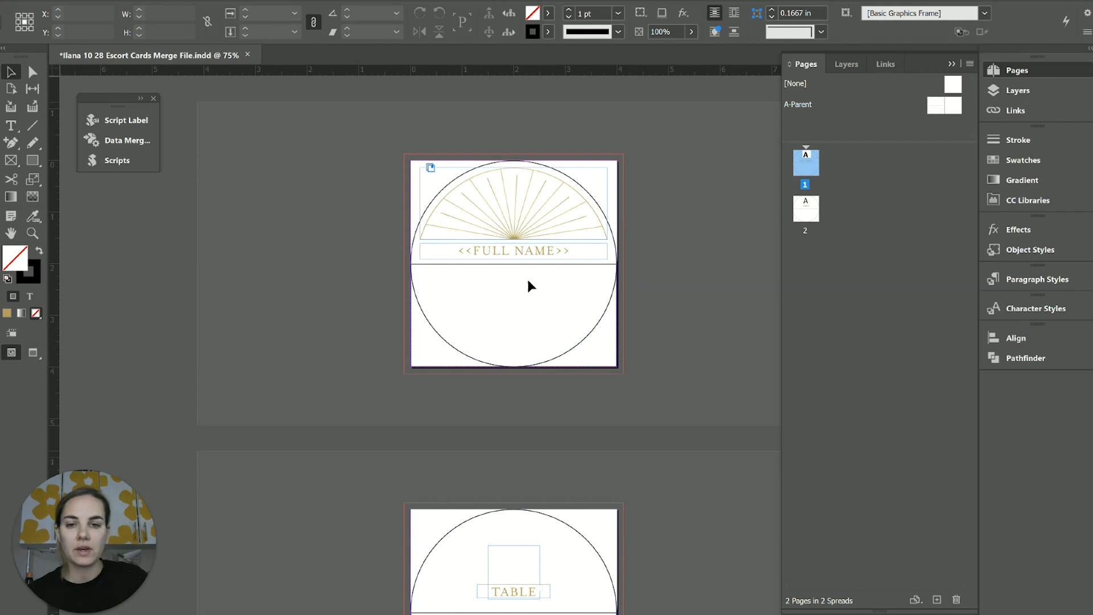
Step: Compare the two-page escort card template with the full name and Table columns of the guest list in Google Sheets
scroll(532, 289, down, 3)
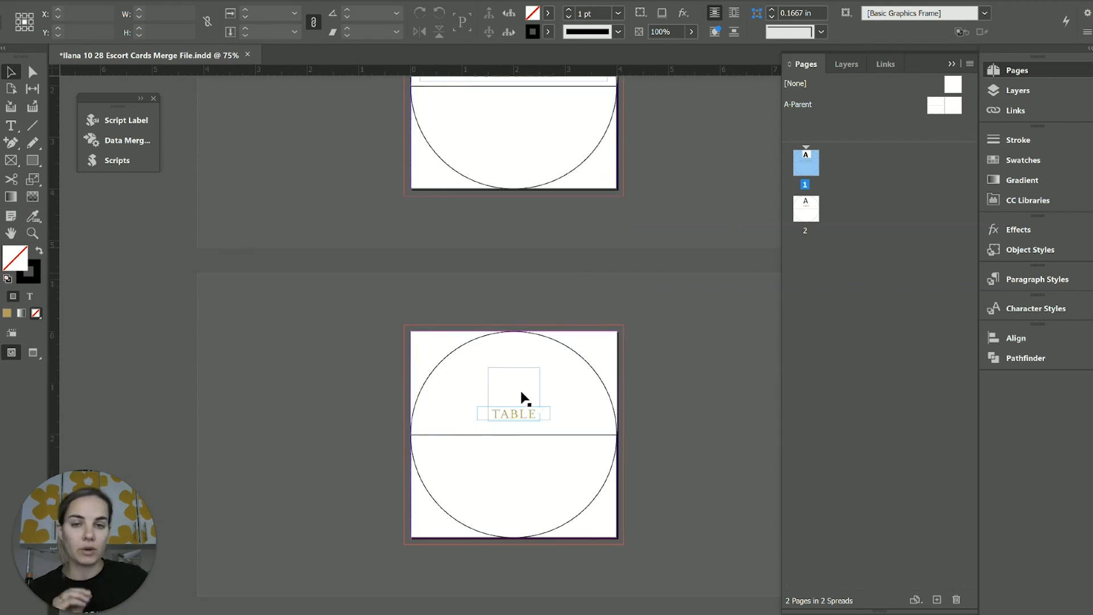
scroll(524, 398, up, 3)
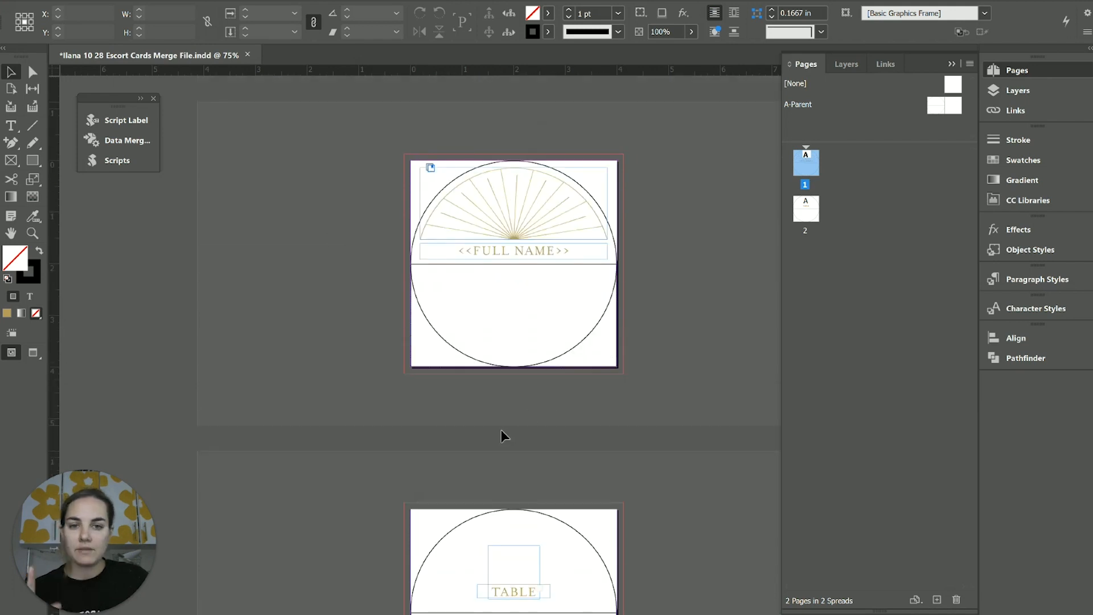
scroll(621, 342, down, 2)
scroll(617, 336, up, 1)
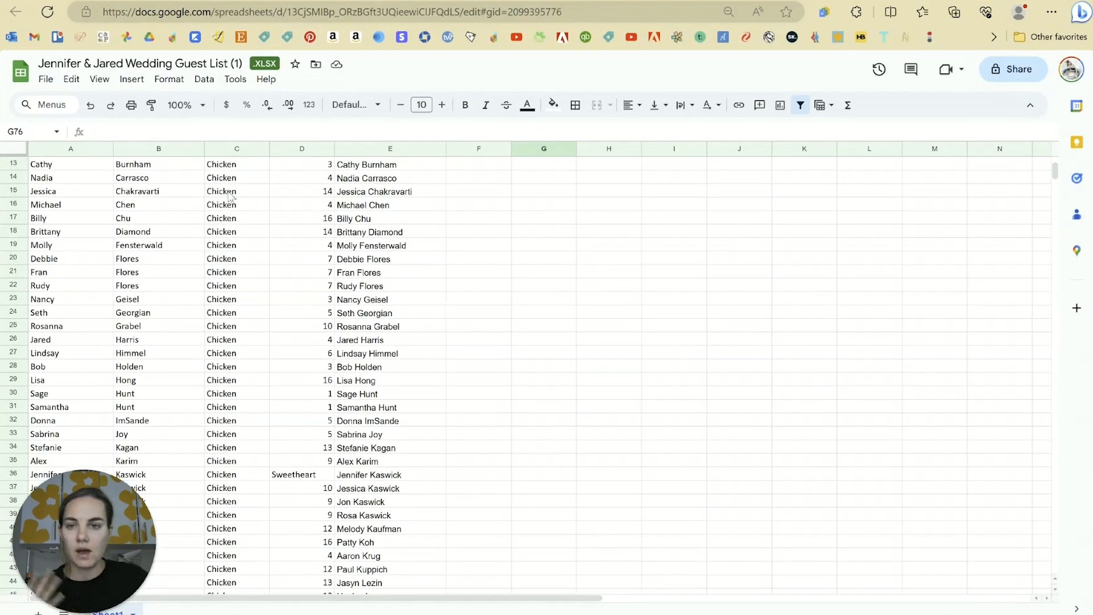
scroll(402, 251, up, 4)
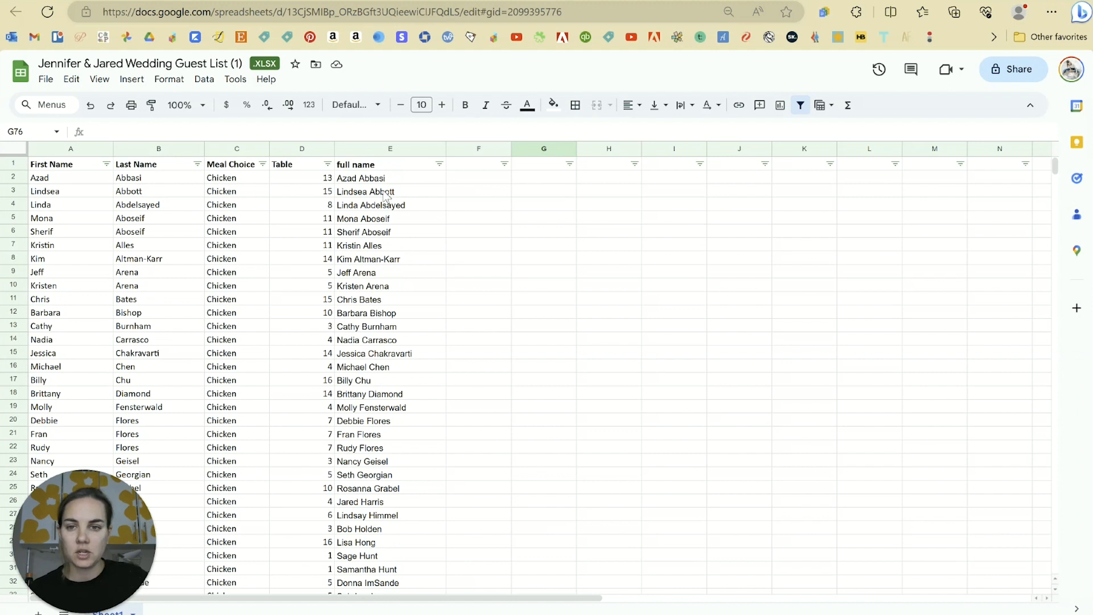
click(380, 149)
click(298, 143)
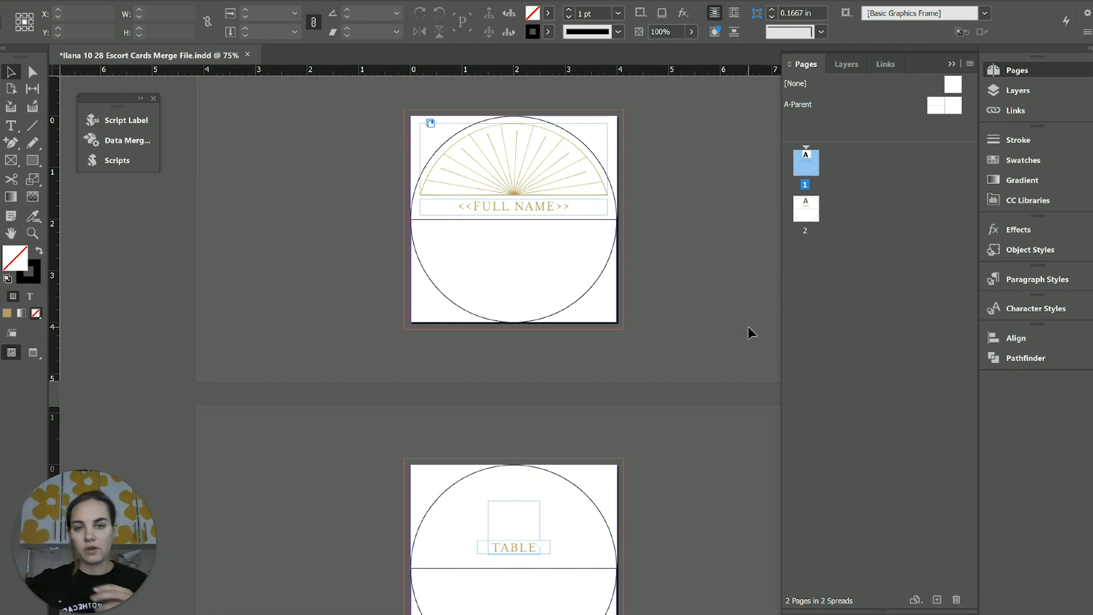
Step: Switch back to InDesign and examine the front and back pages of the escort card template
scroll(747, 337, down, 5)
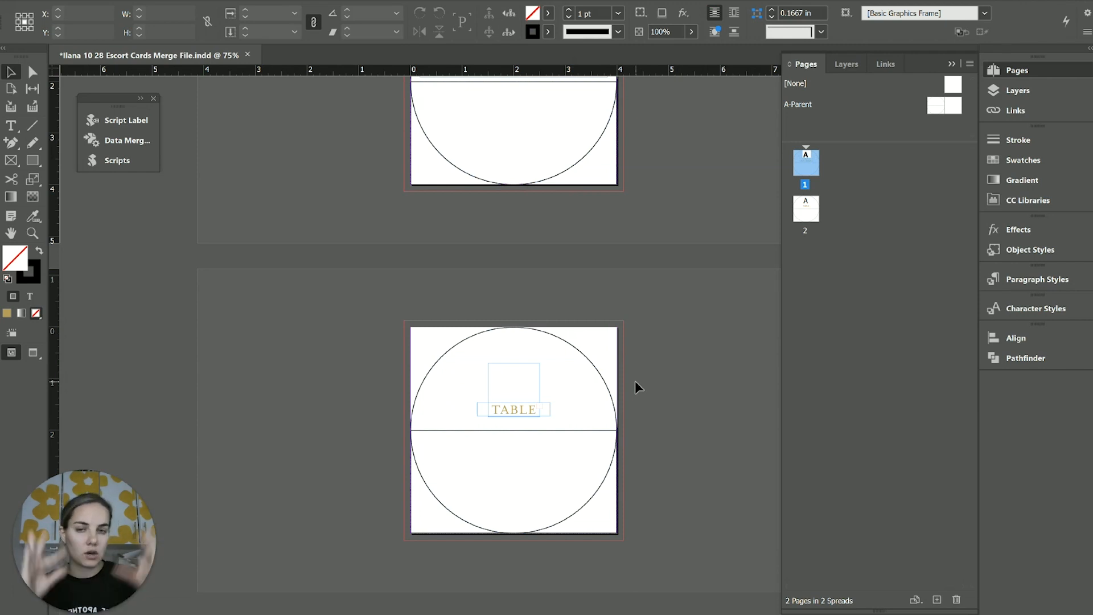
scroll(634, 381, up, 7)
scroll(634, 381, down, 7)
scroll(640, 374, up, 5)
scroll(640, 373, down, 5)
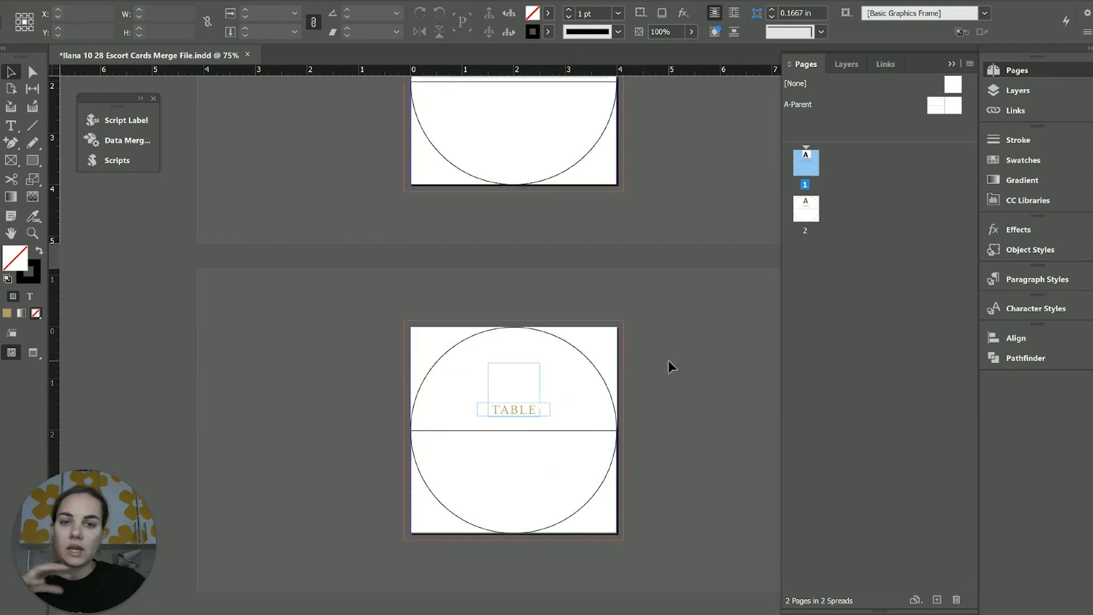
scroll(669, 364, up, 5)
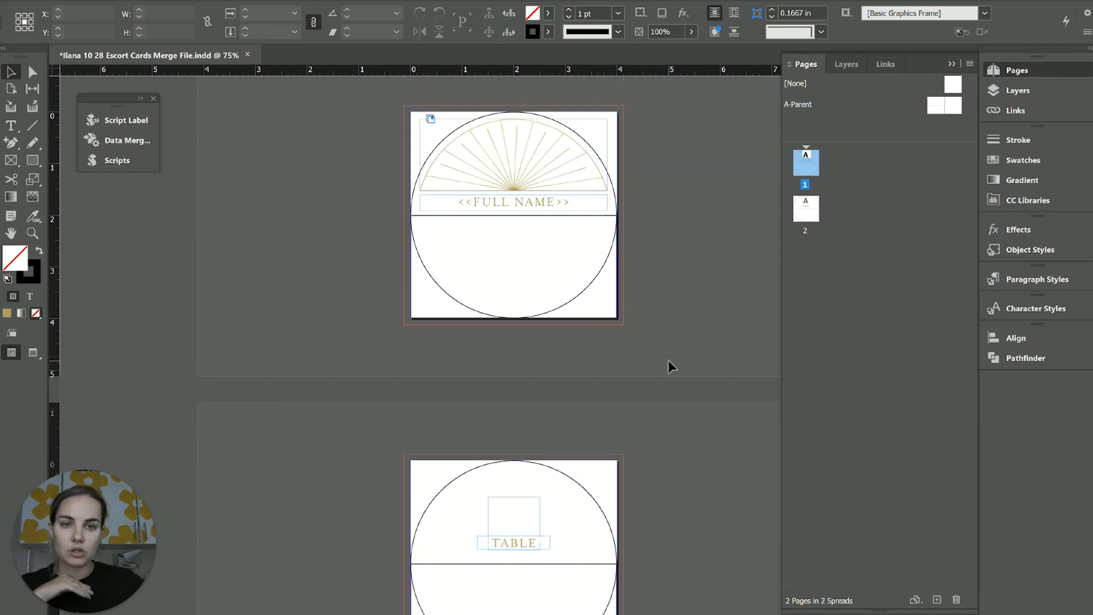
scroll(685, 318, down, 5)
scroll(686, 318, up, 4)
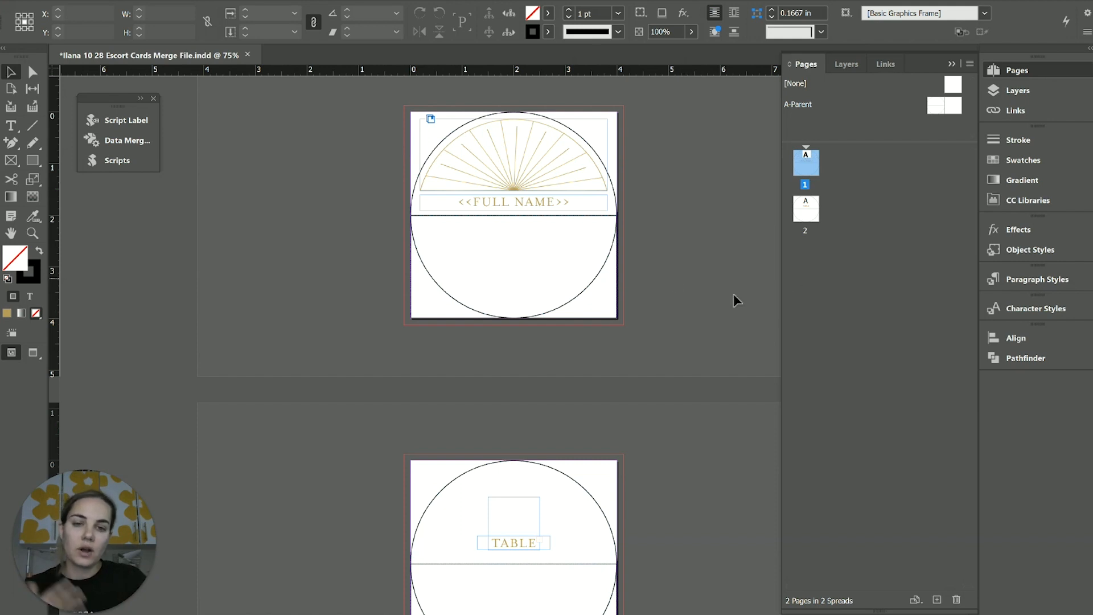
scroll(546, 498, down, 3)
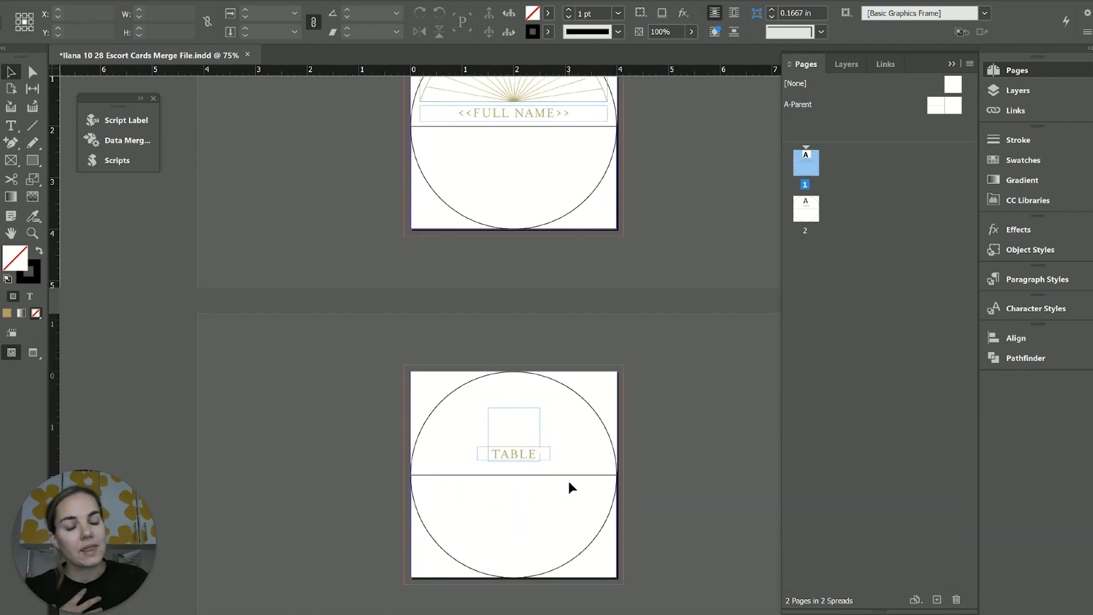
scroll(569, 488, up, 2)
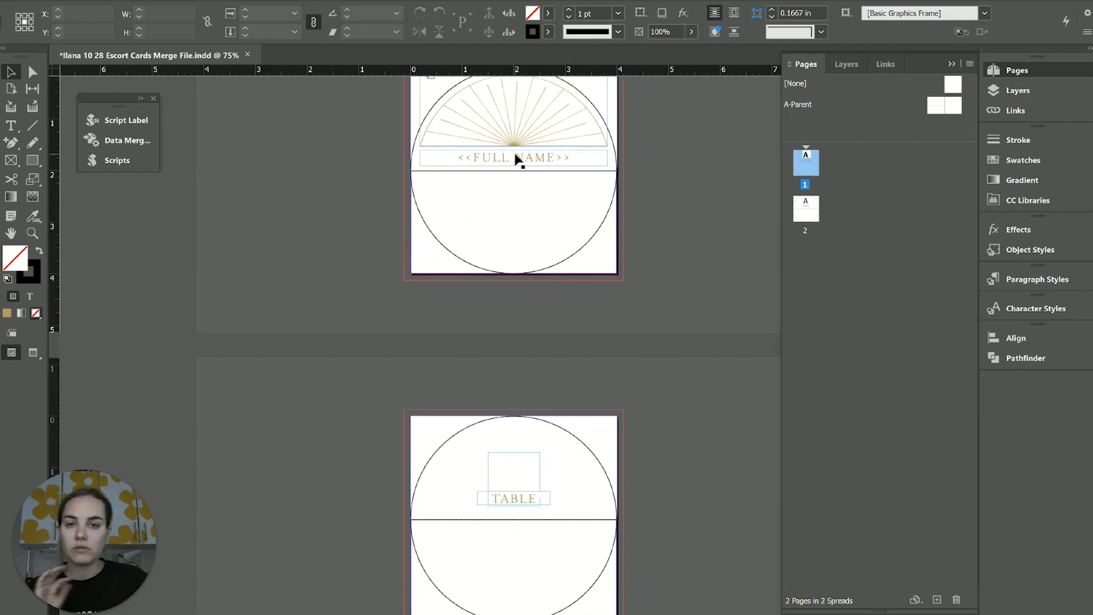
Step: Preview the data merge and check the first record on both template pages
click(111, 139)
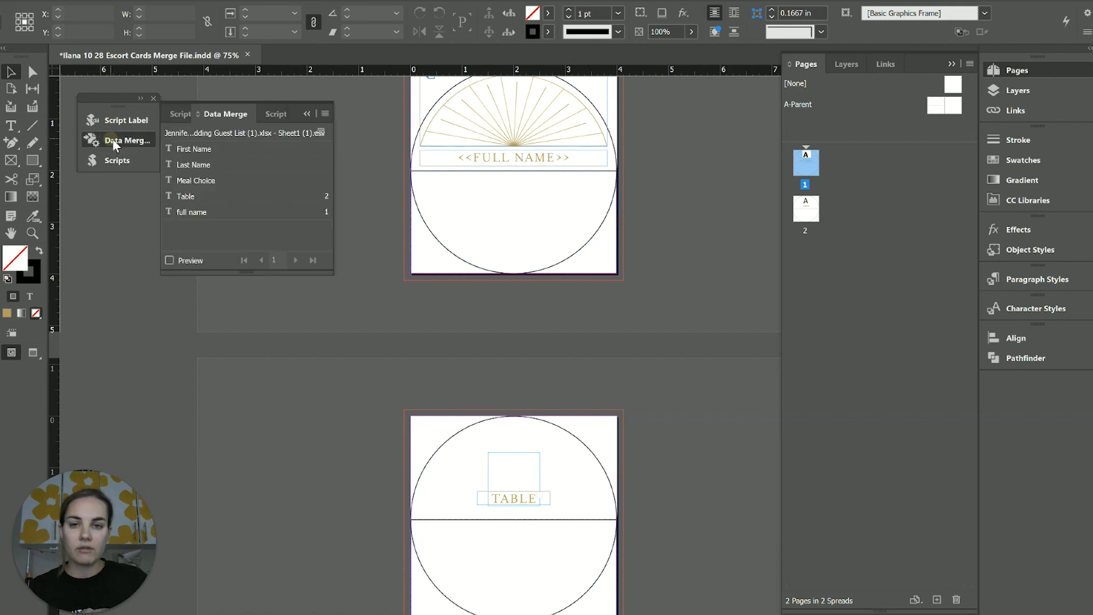
click(190, 261)
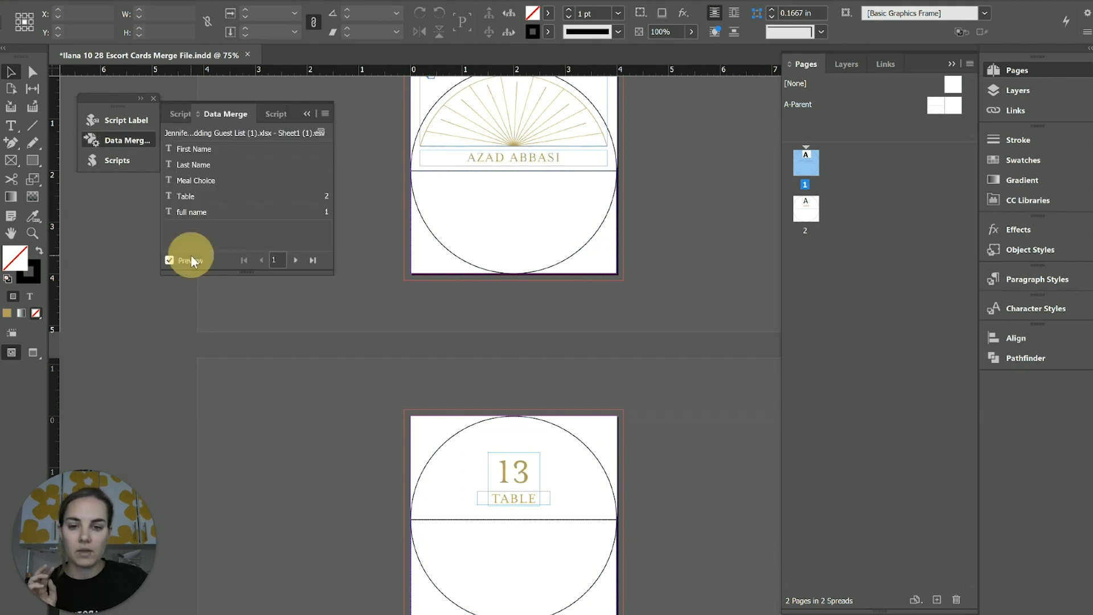
scroll(637, 395, down, 2)
scroll(647, 411, up, 3)
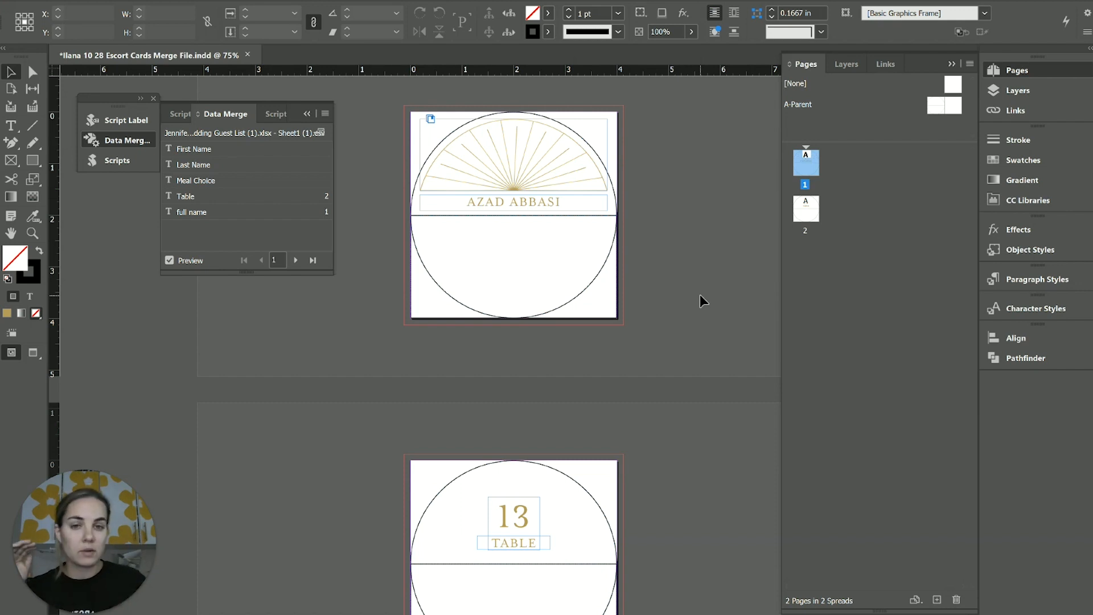
Step: Inspect the circle and fold line on the A-Parent page and return to page 1 of the template
double_click(947, 102)
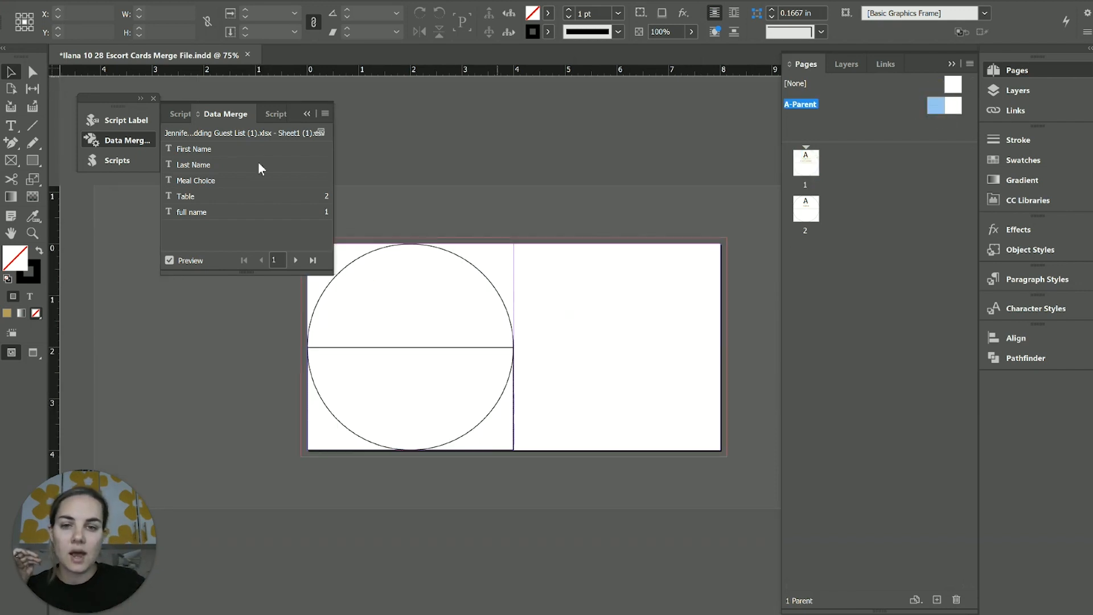
double_click(802, 160)
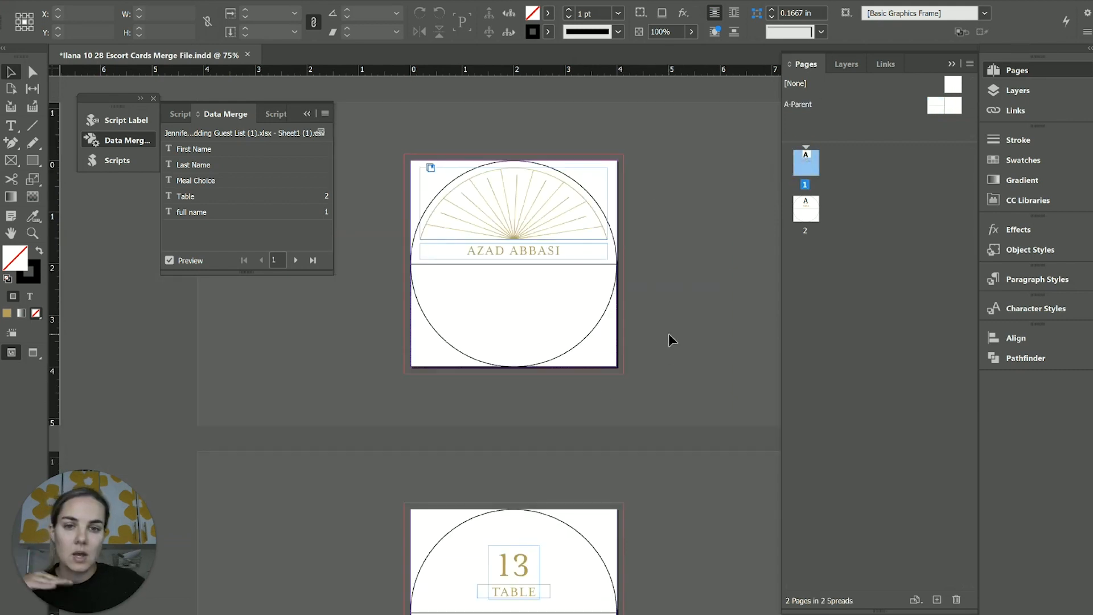
scroll(669, 334, down, 5)
scroll(671, 333, up, 4)
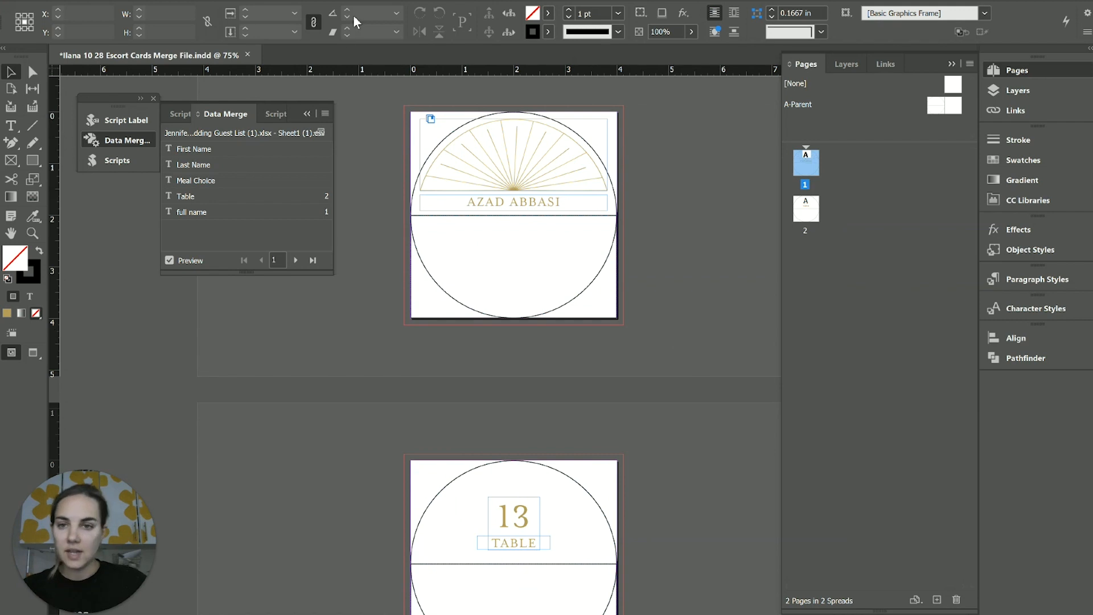
Step: Create a merged document from all records and dismiss the overset text report
click(324, 114)
click(391, 202)
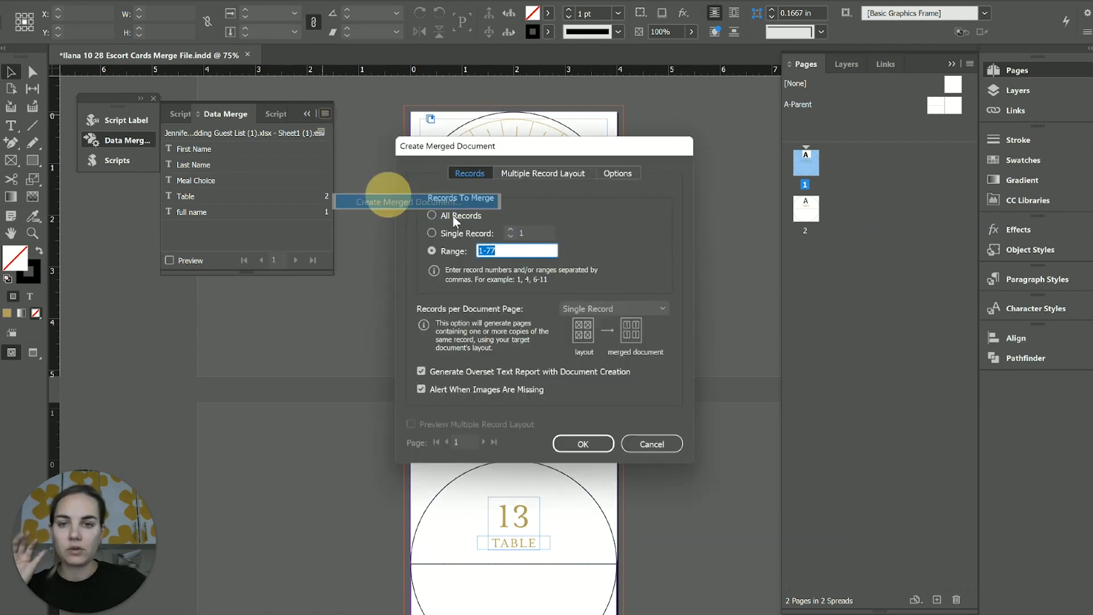
click(441, 210)
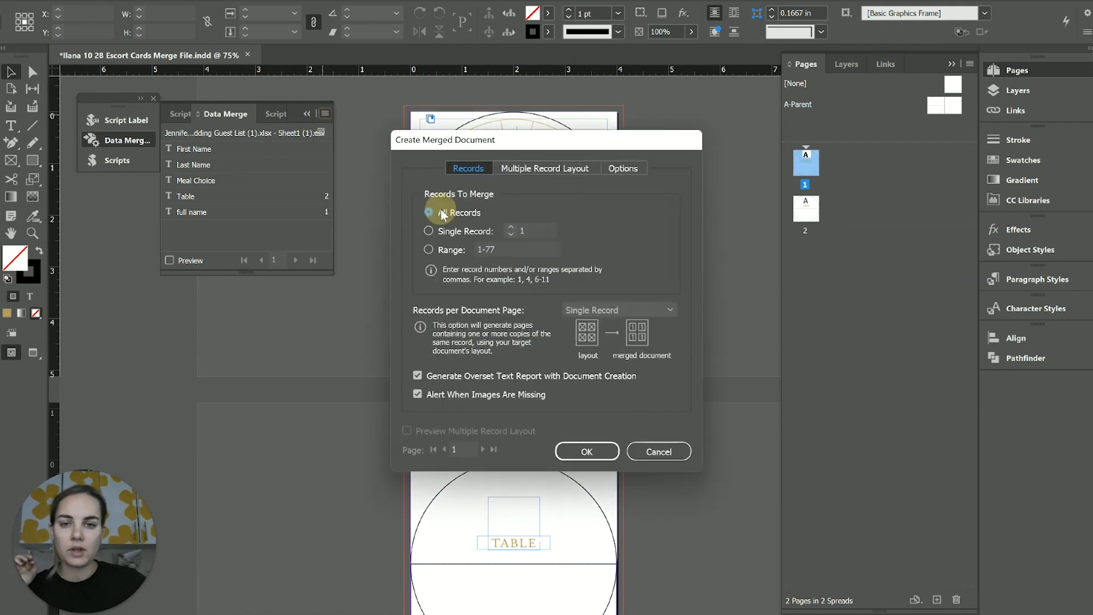
click(604, 450)
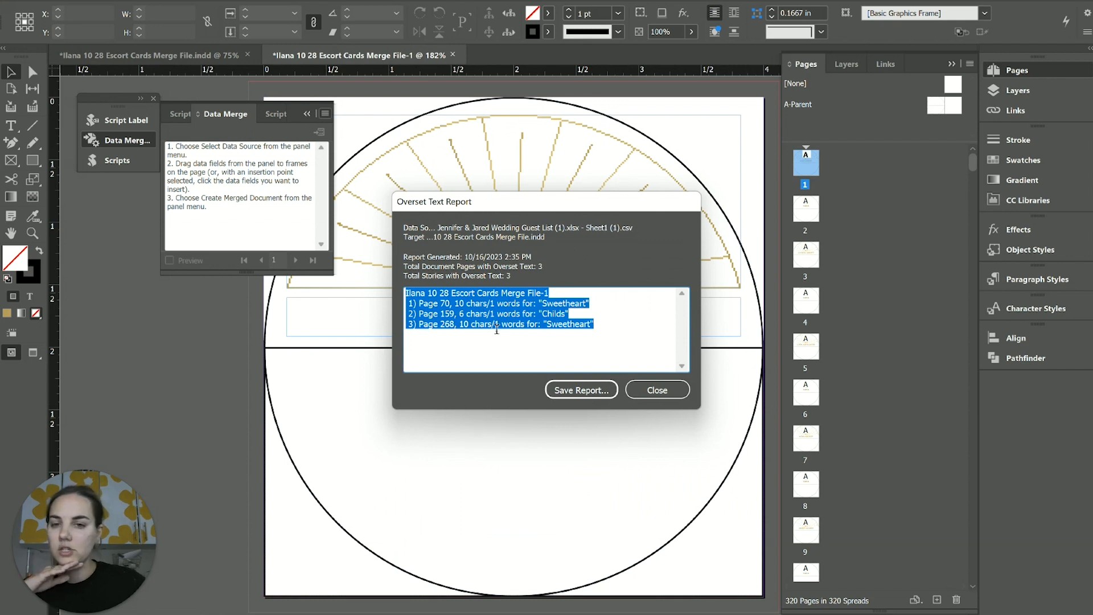
click(649, 396)
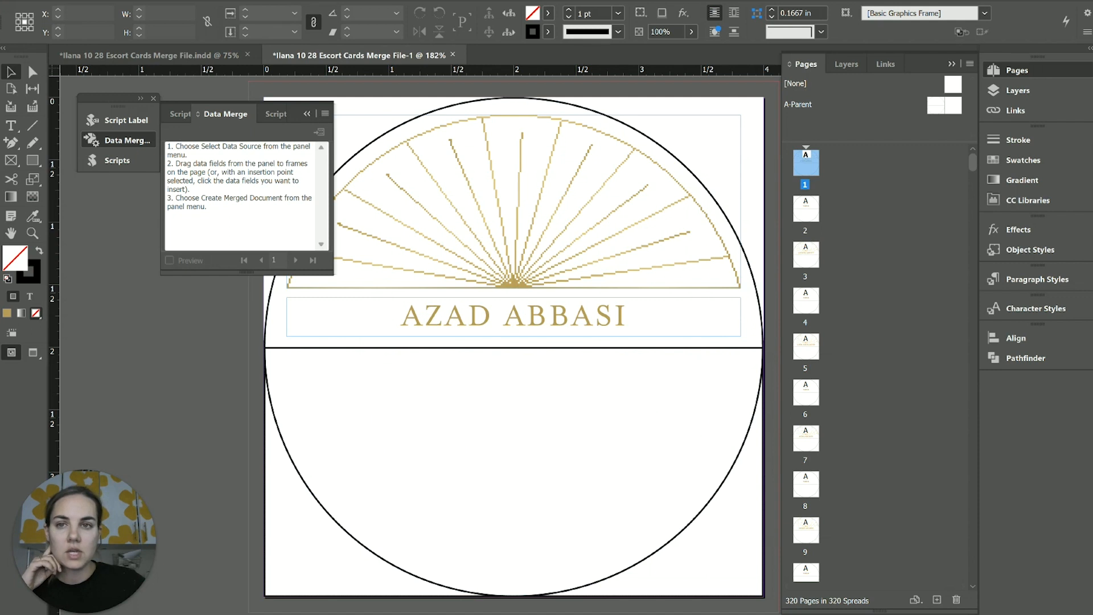
Step: Set the merged document's display performance to High Quality Display, zoom out to 100%, and collapse the Data Merge panel
click(270, 1)
mouse_move(322, 220)
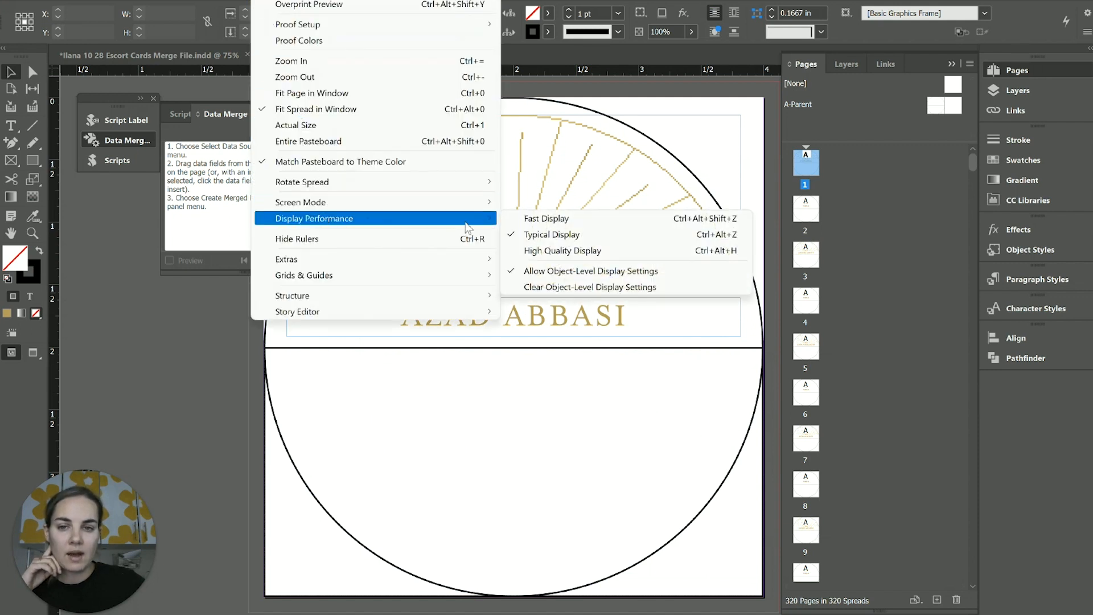
click(559, 252)
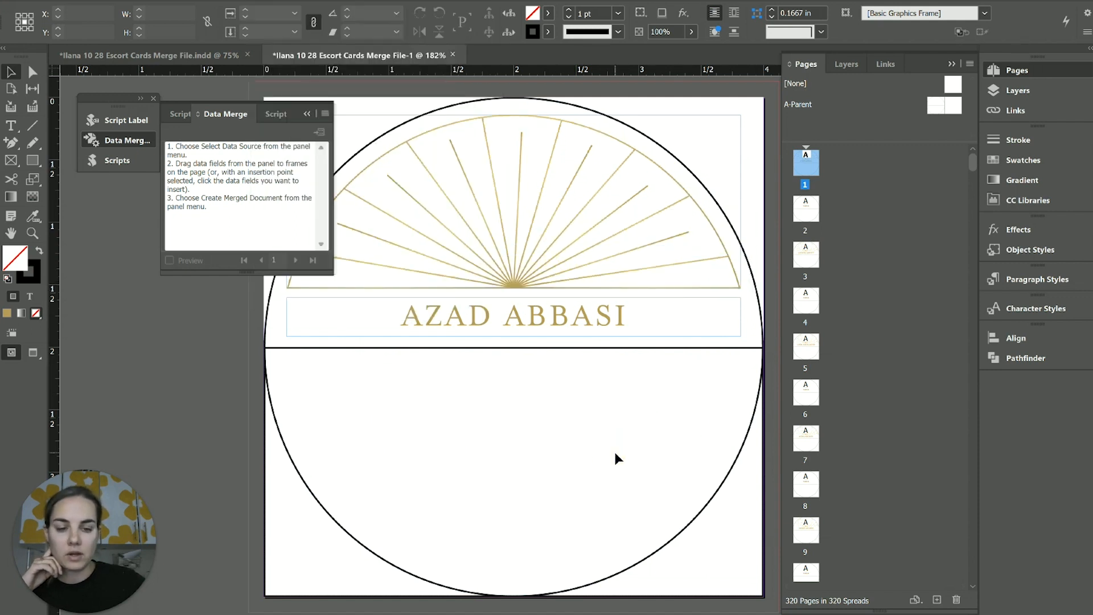
key(ctrl+minus)
key(ctrl+minus)
key(ctrl+minus)
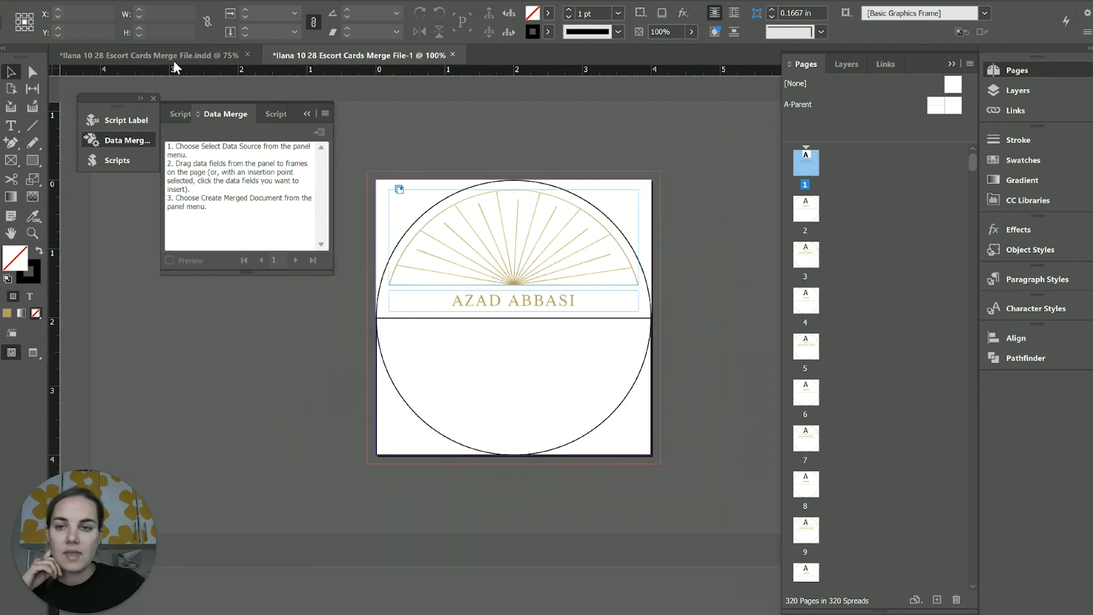
click(306, 112)
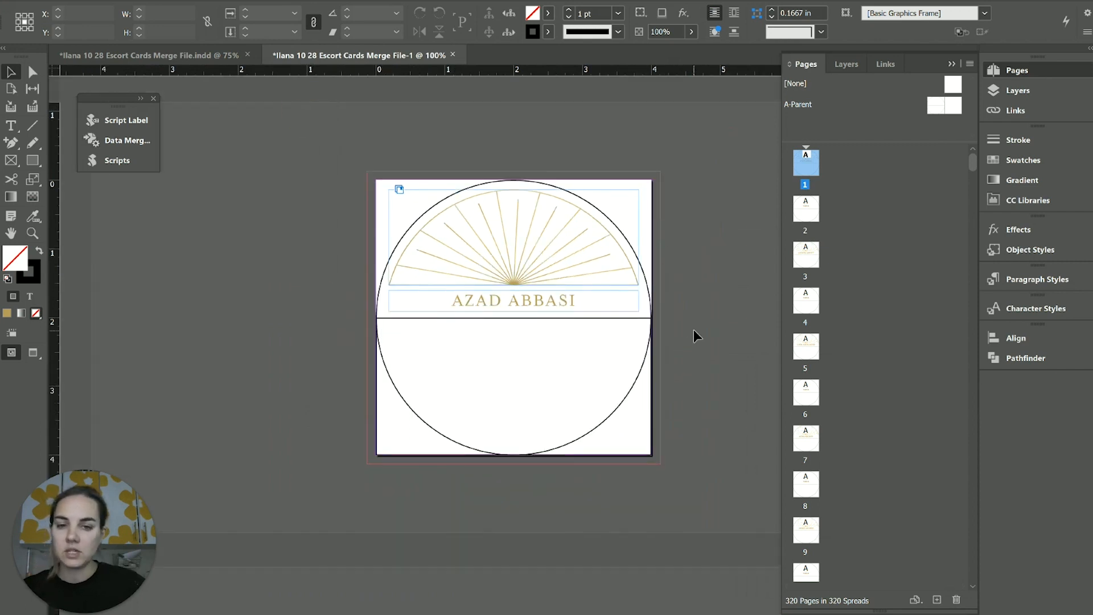
Step: Look through the first merged cards, checking that each name page is followed by its table number page
scroll(600, 298, down, 8)
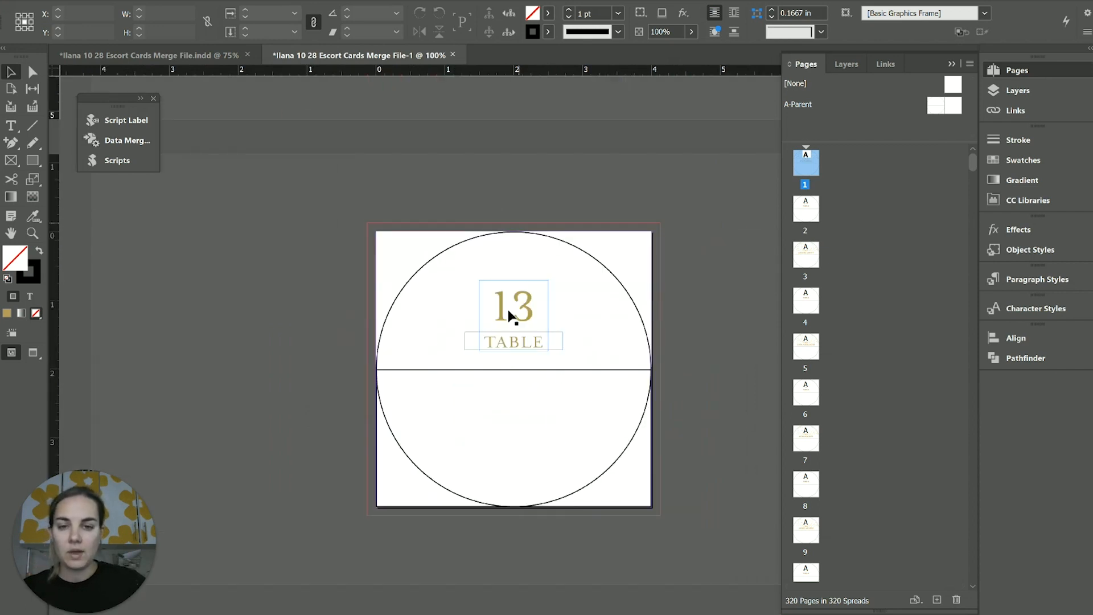
scroll(587, 365, up, 5)
scroll(591, 288, down, 3)
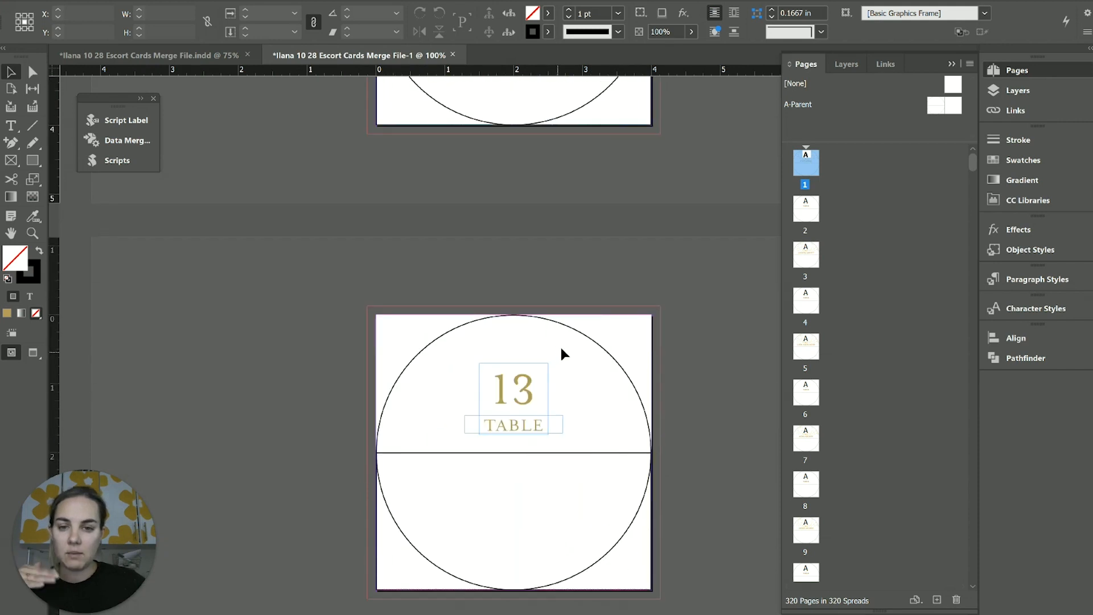
scroll(564, 342, down, 12)
scroll(583, 323, down, 1)
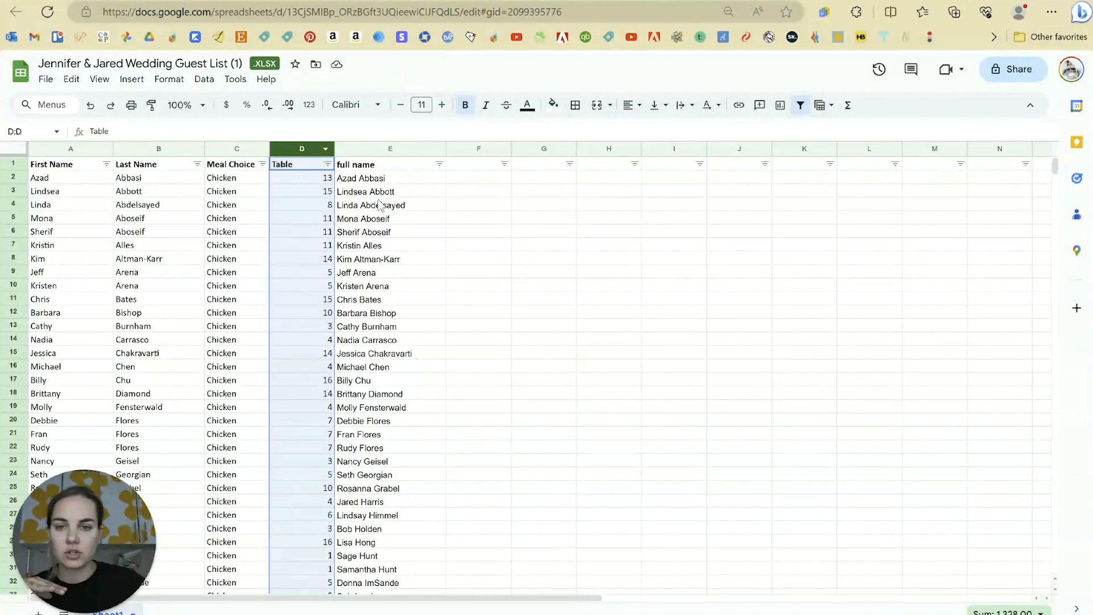
Step: Check the first guests' names and table numbers in the Google Sheets list against the merged cards in InDesign
click(380, 203)
click(364, 177)
click(307, 178)
click(350, 191)
click(315, 192)
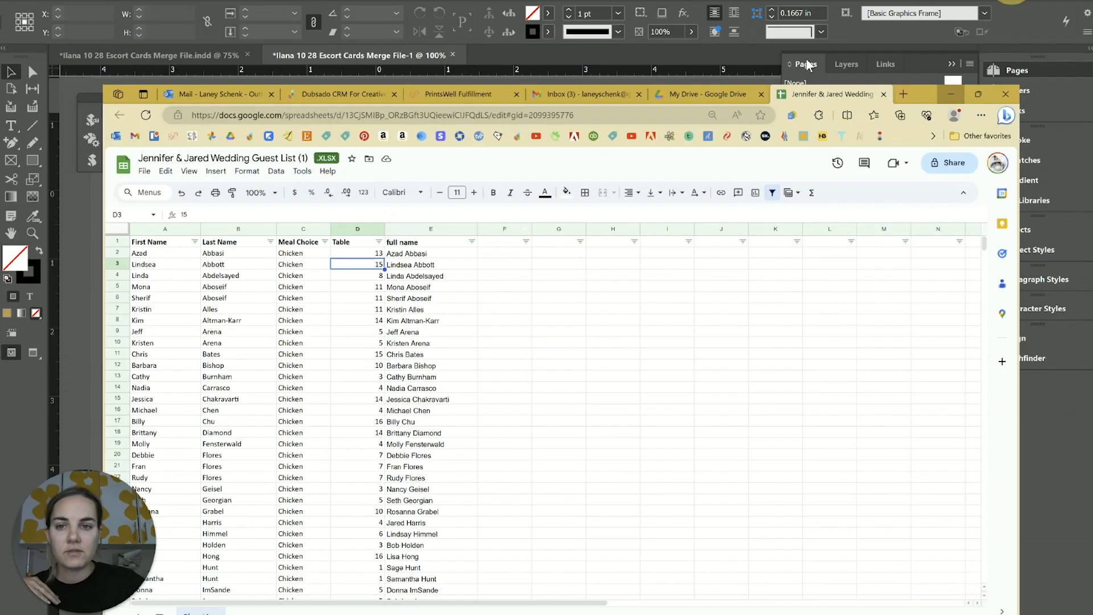
scroll(612, 313, down, 10)
scroll(634, 309, down, 15)
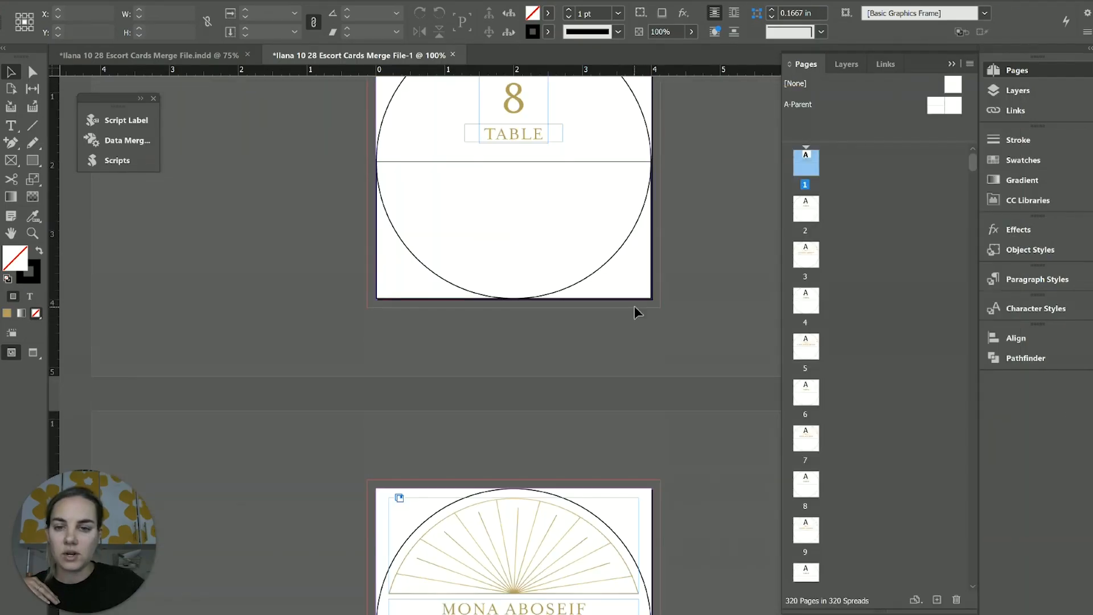
Step: Delete the circle and fold line from the A-Parent page of the merged document and review the first cards from page 1
double_click(944, 100)
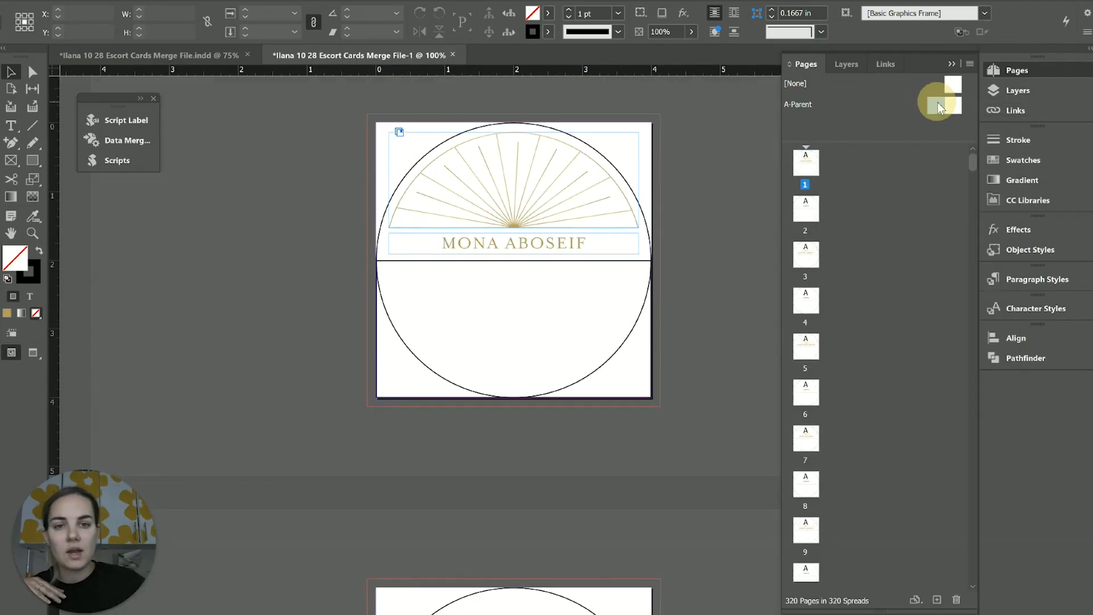
key(ctrl+a)
key(Delete)
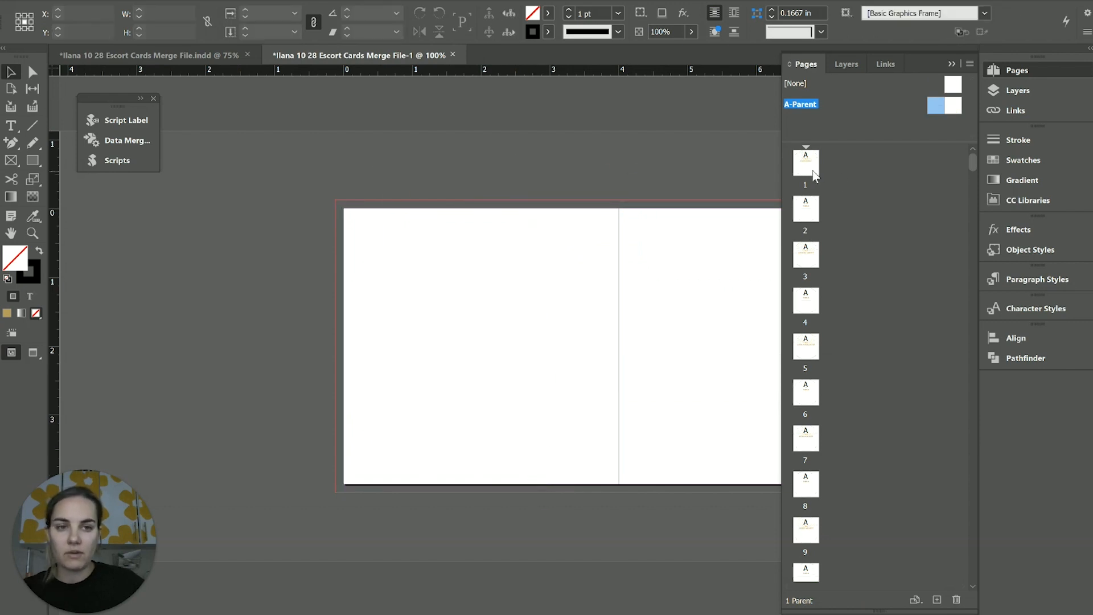
double_click(806, 164)
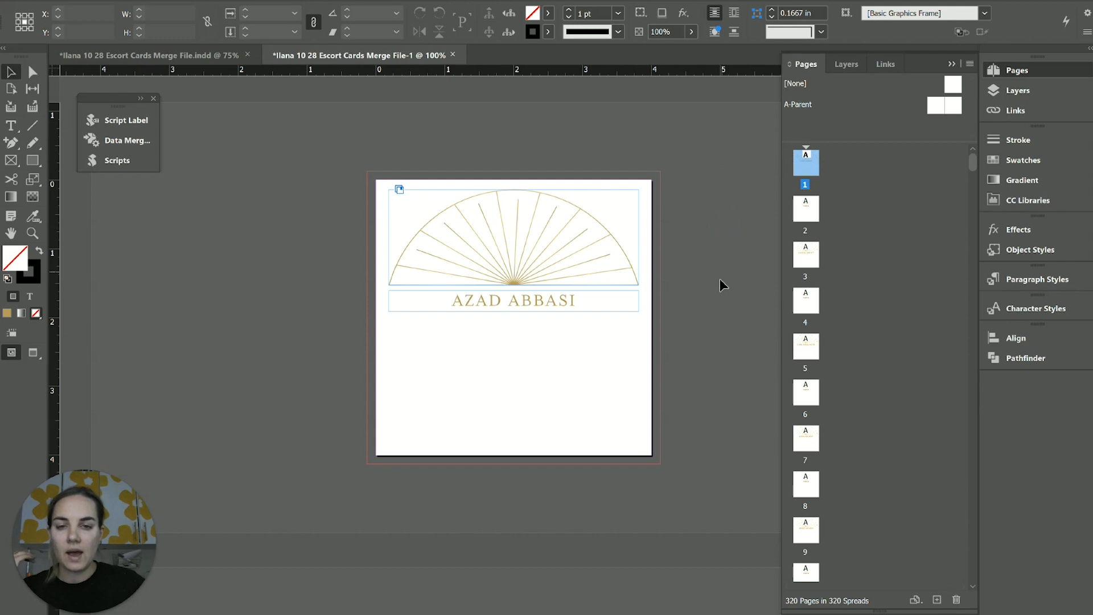
scroll(720, 276, down, 15)
scroll(719, 275, down, 15)
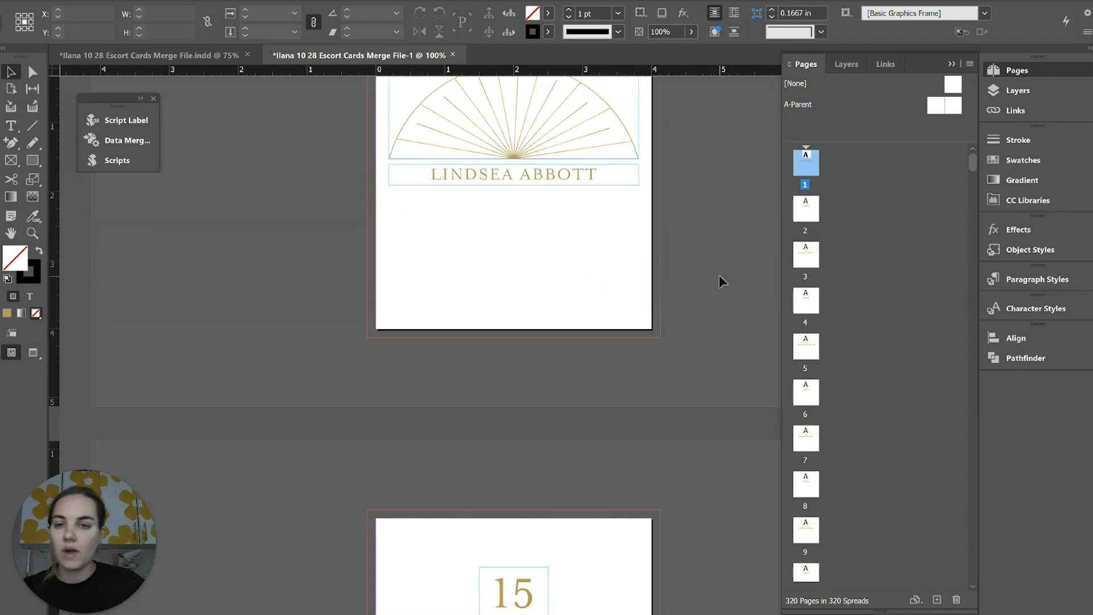
scroll(718, 274, down, 5)
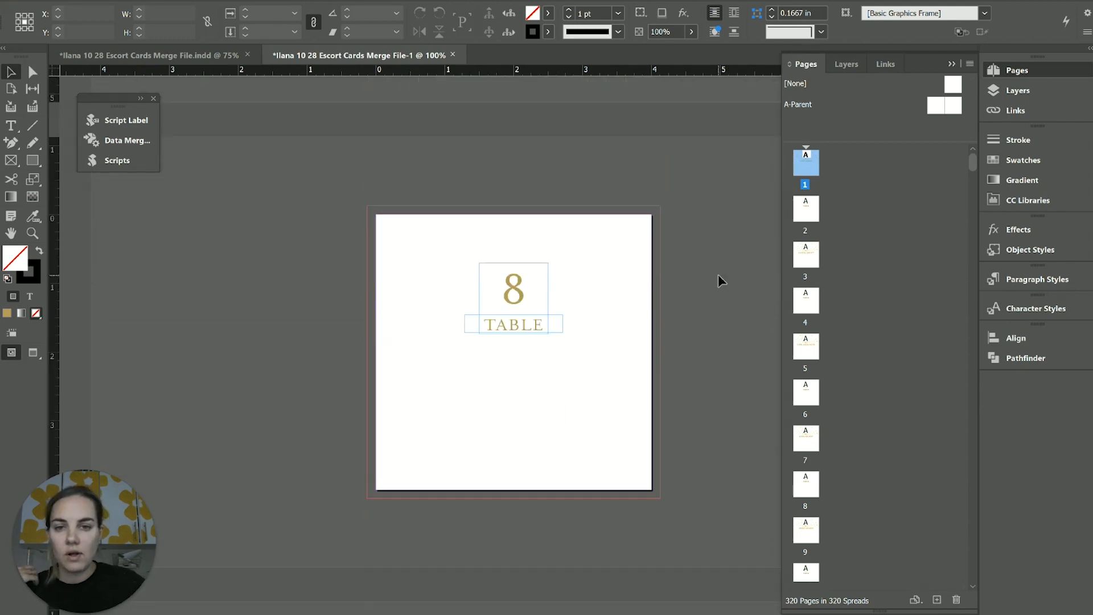
click(73, 0)
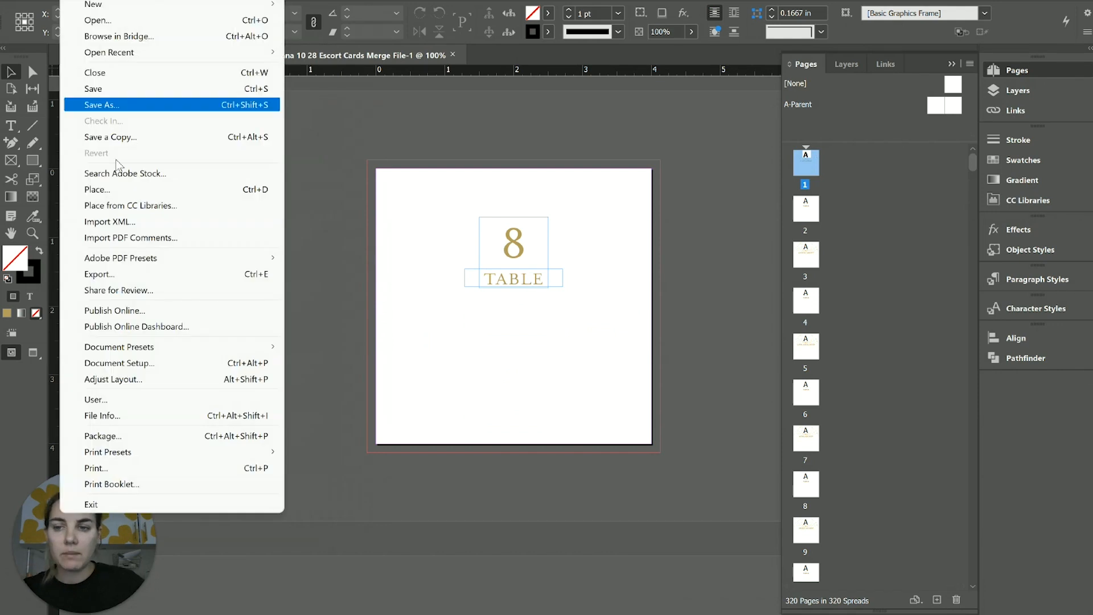
click(168, 274)
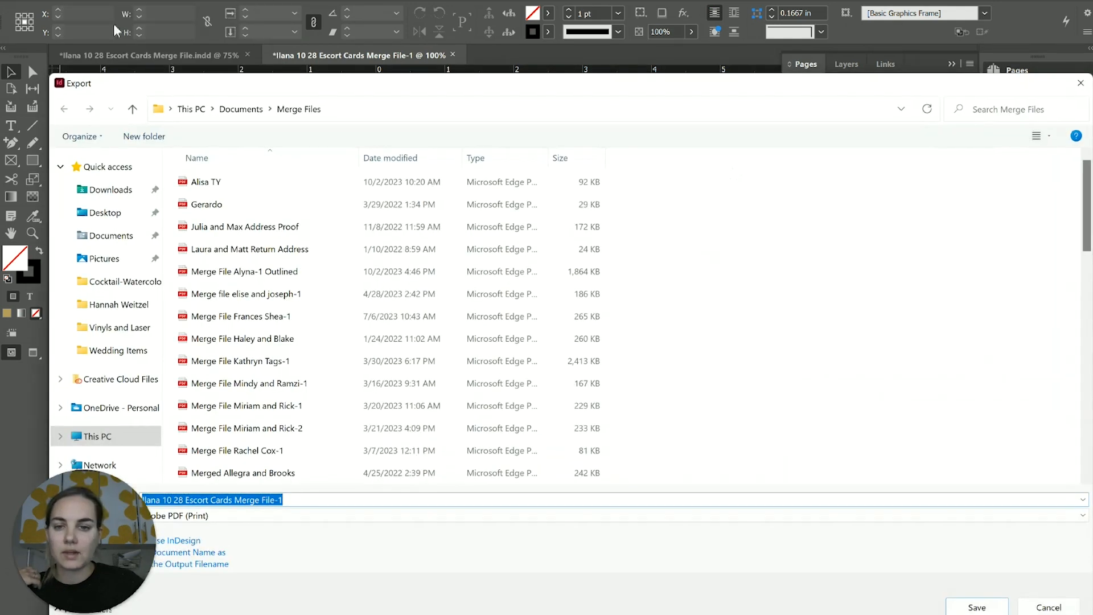
click(1050, 608)
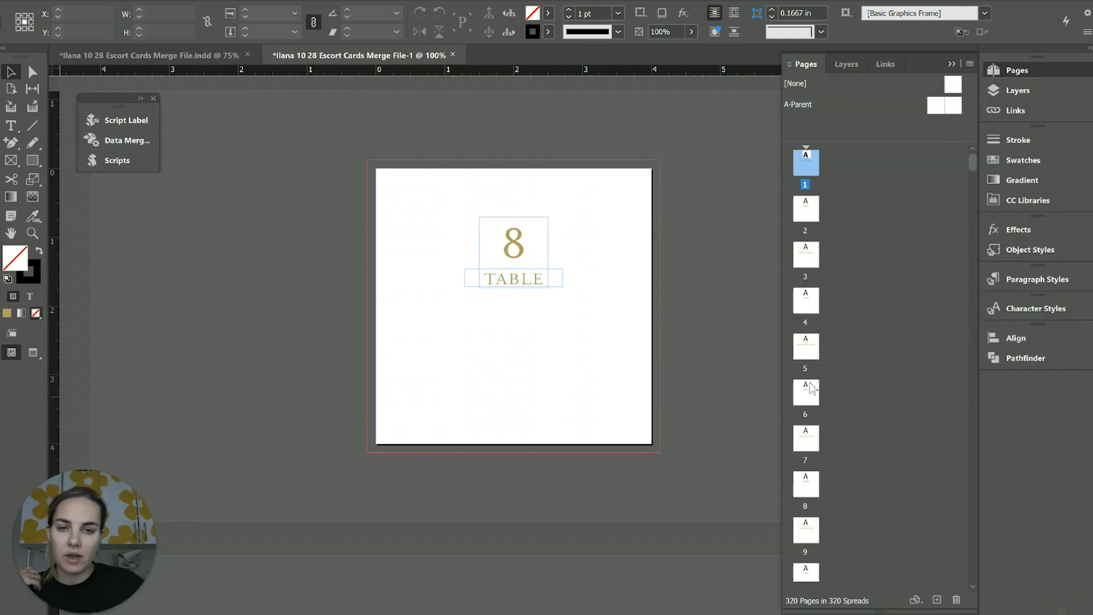
Step: Look over the first merged cards and close the merged document to return to the original merge template
scroll(720, 394, up, 10)
scroll(720, 394, up, 12)
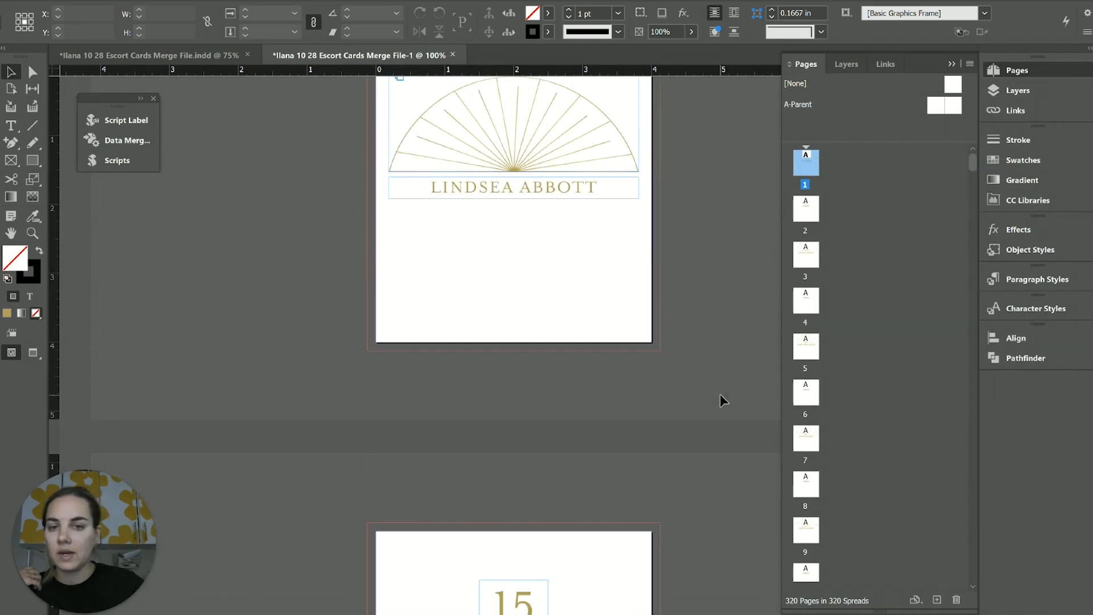
scroll(720, 394, up, 1)
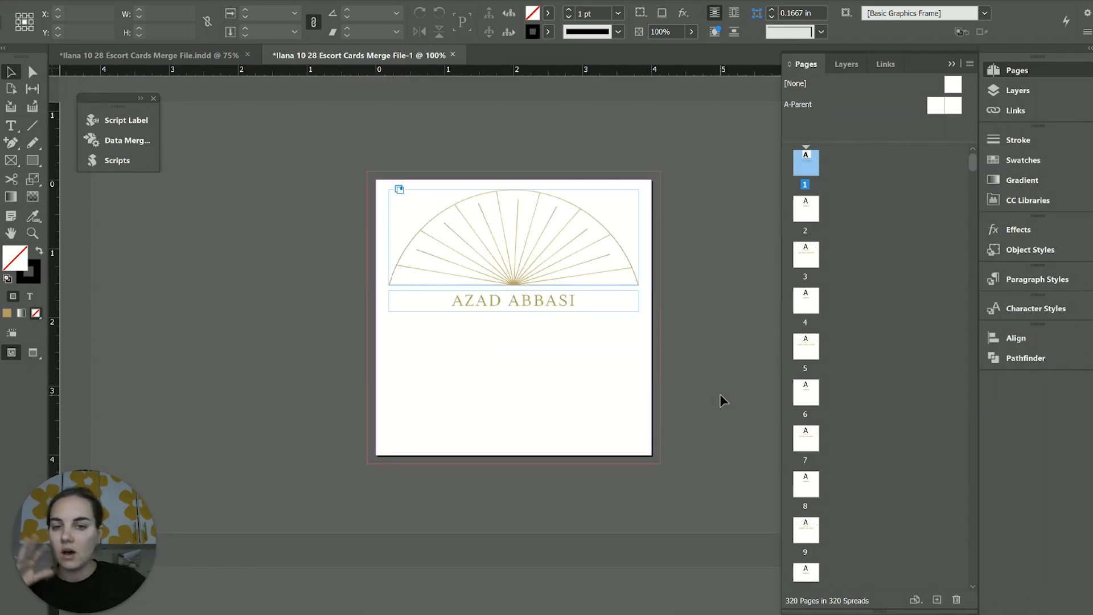
click(453, 54)
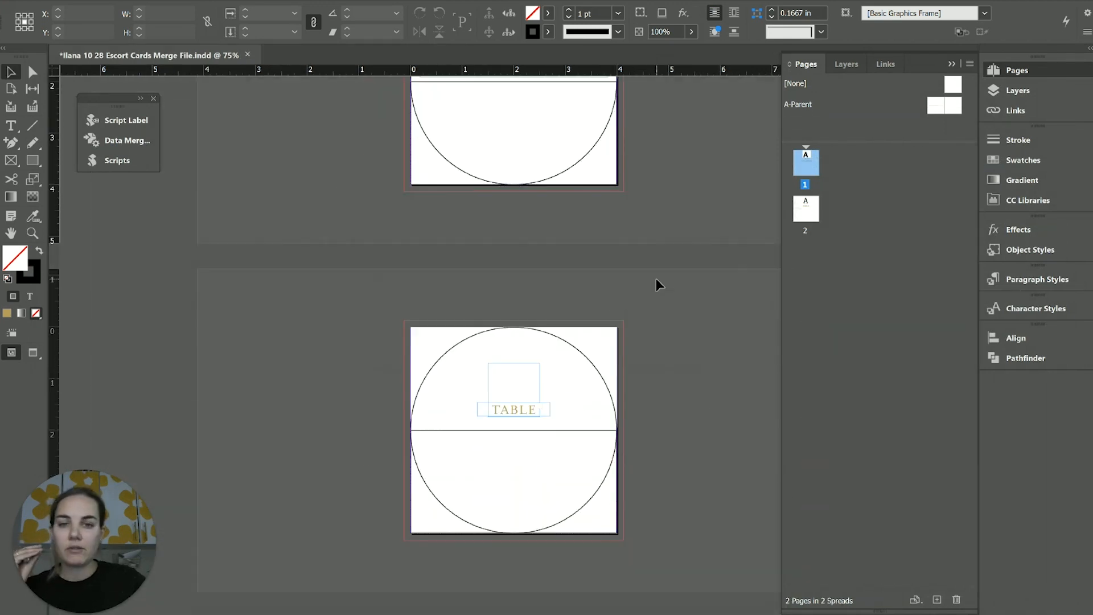
Step: Examine the two template pages, checking the table number frame on page 2 and the full name placeholder on page 1
click(509, 413)
click(529, 389)
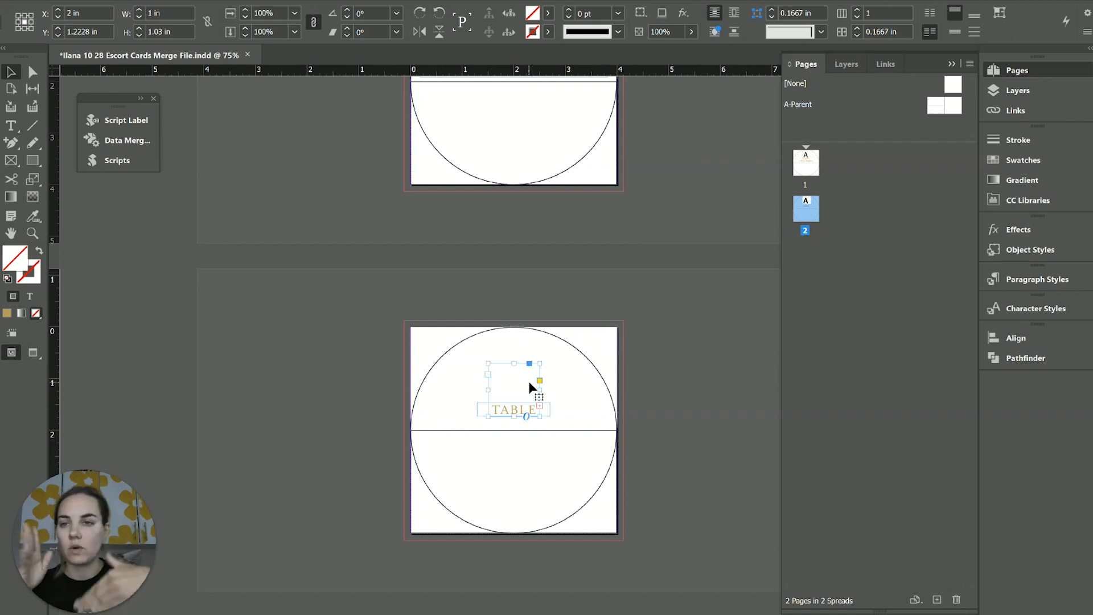
scroll(530, 387, up, 4)
click(658, 325)
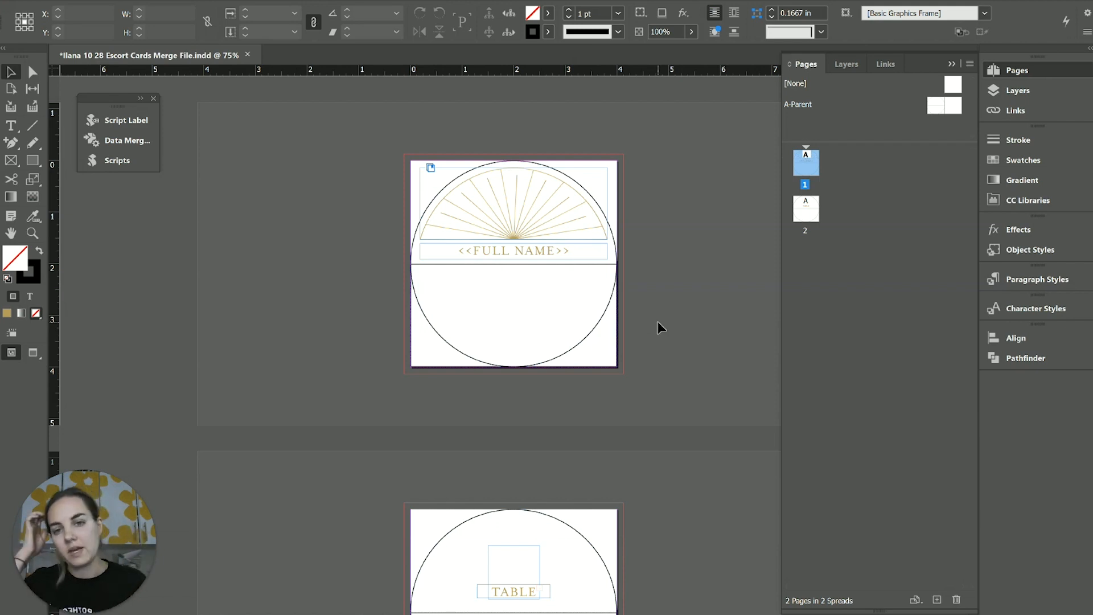
scroll(706, 354, down, 4)
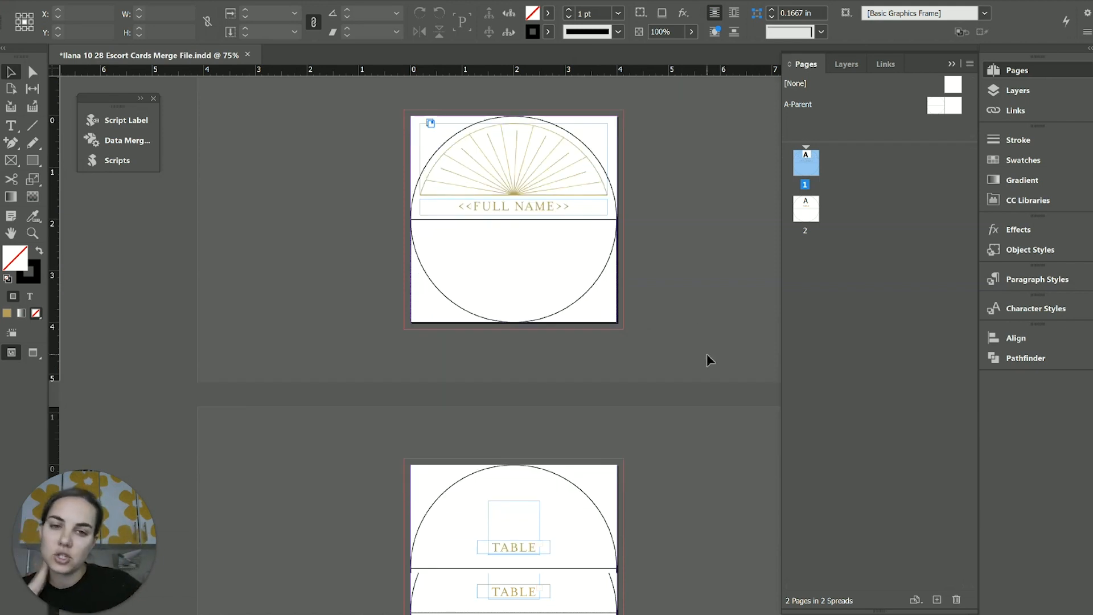
scroll(706, 354, up, 4)
scroll(707, 355, down, 4)
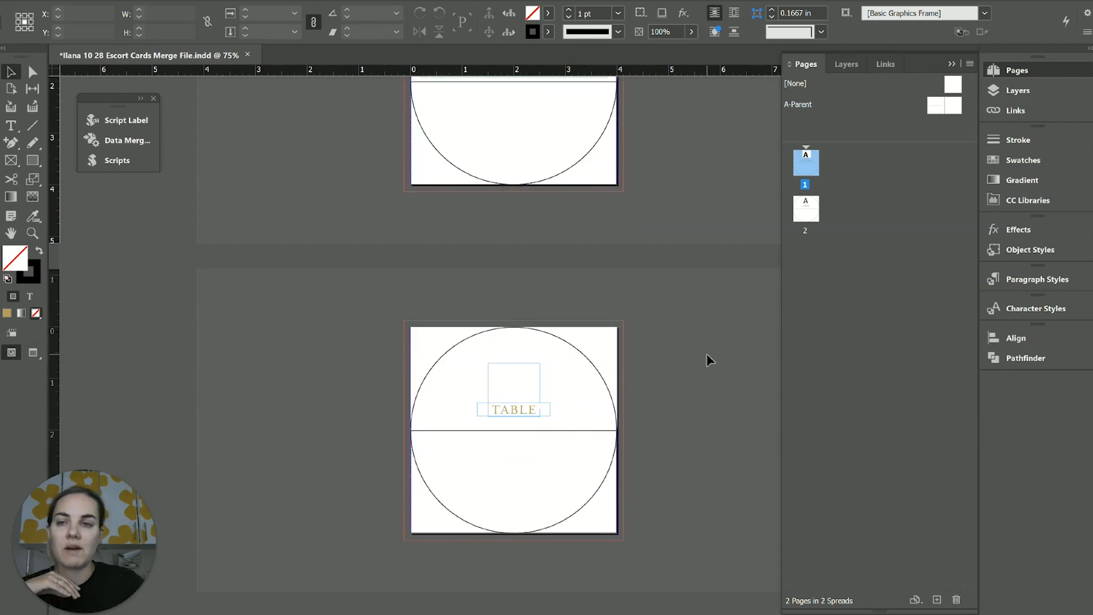
scroll(706, 354, up, 4)
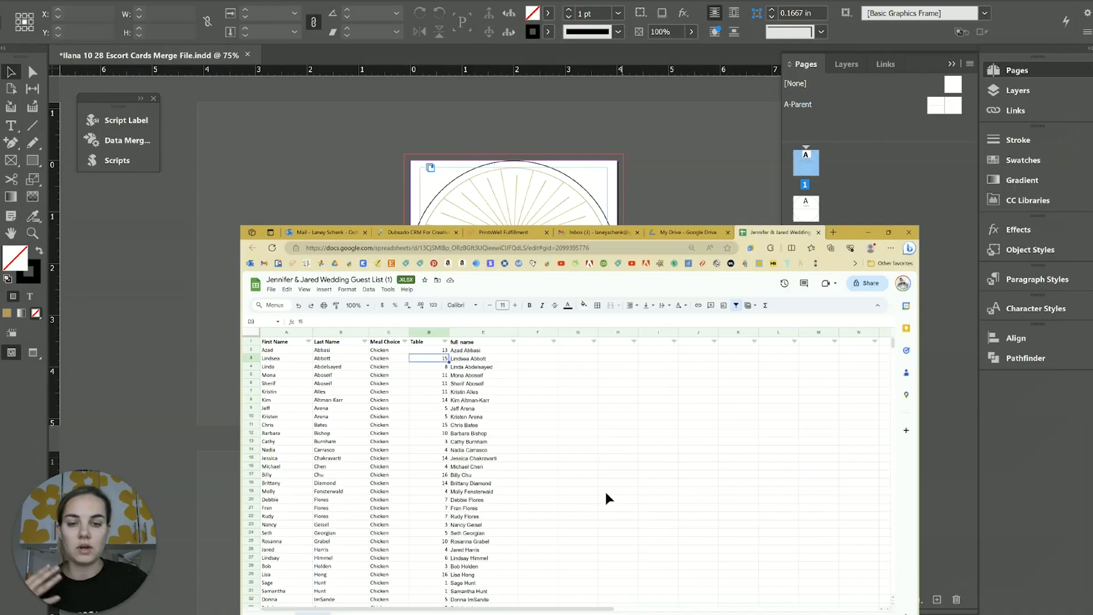
scroll(606, 492, down, 5)
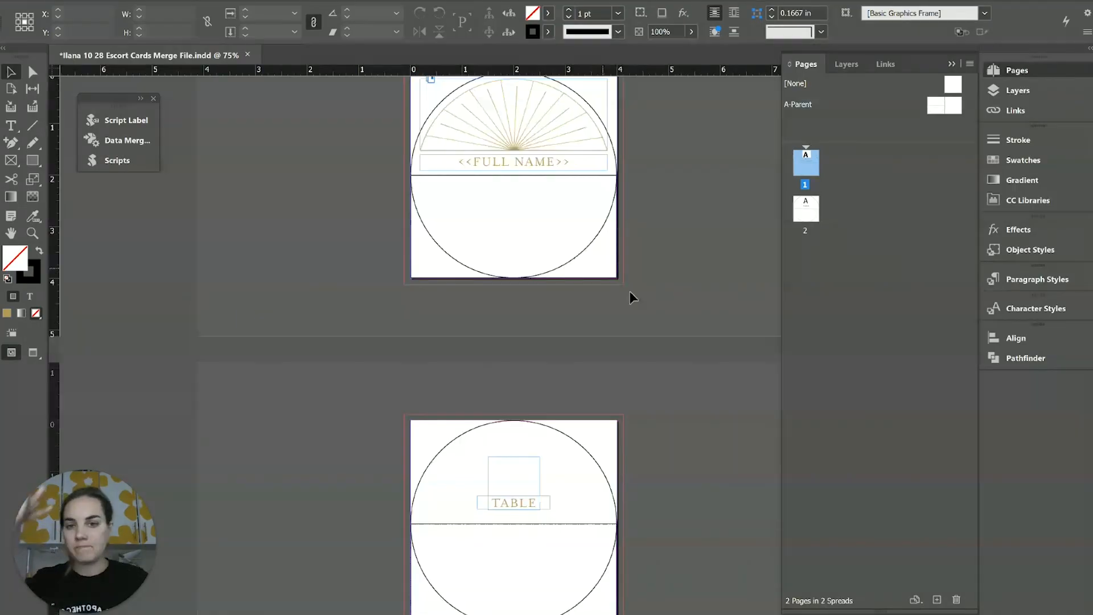
scroll(682, 339, up, 2)
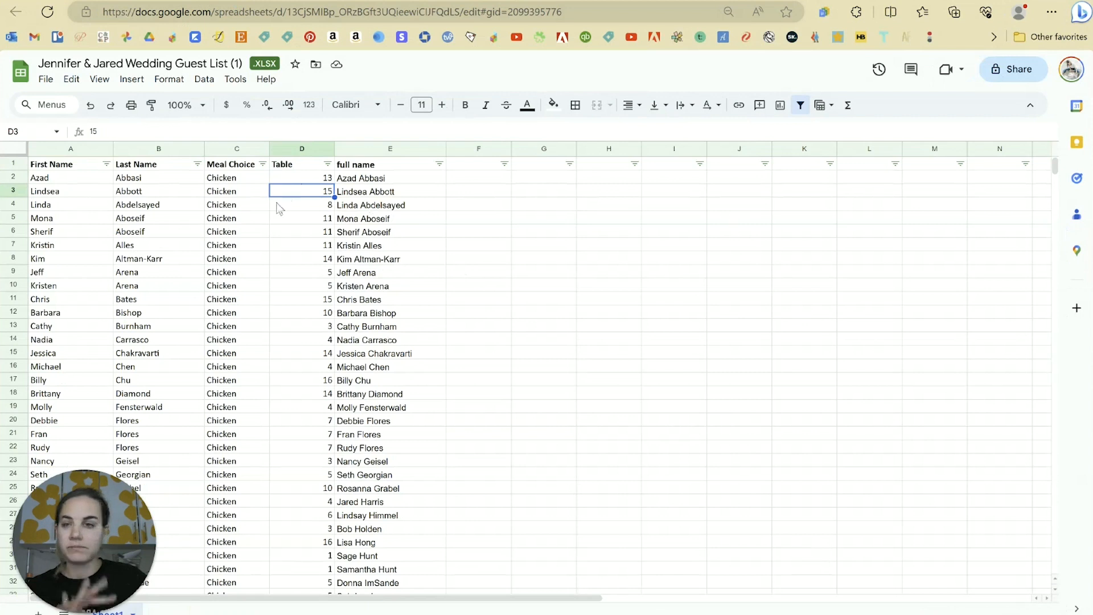
Step: Switch to the Google Sheets guest list, highlight the Table and full name entries in D2:E31, and clear the selection
drag(290, 179, 370, 434)
drag(380, 483, 427, 566)
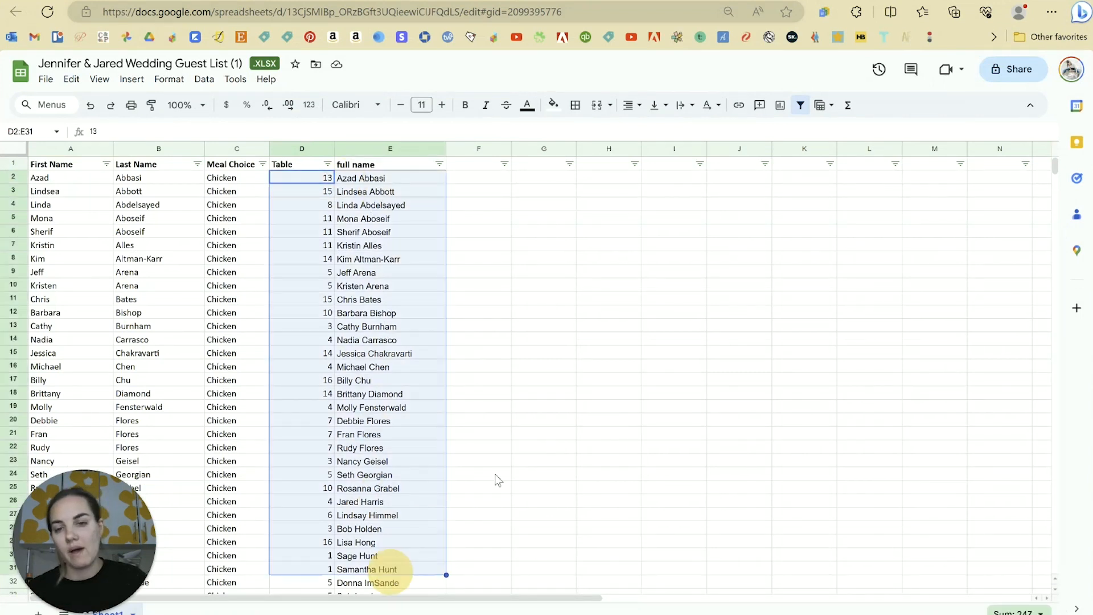
click(500, 461)
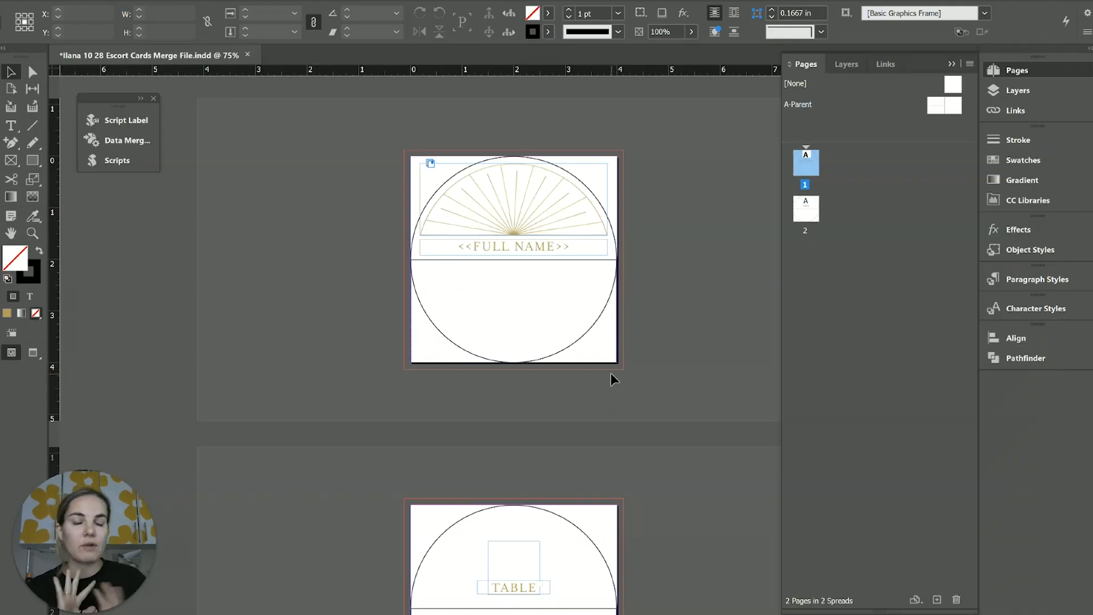